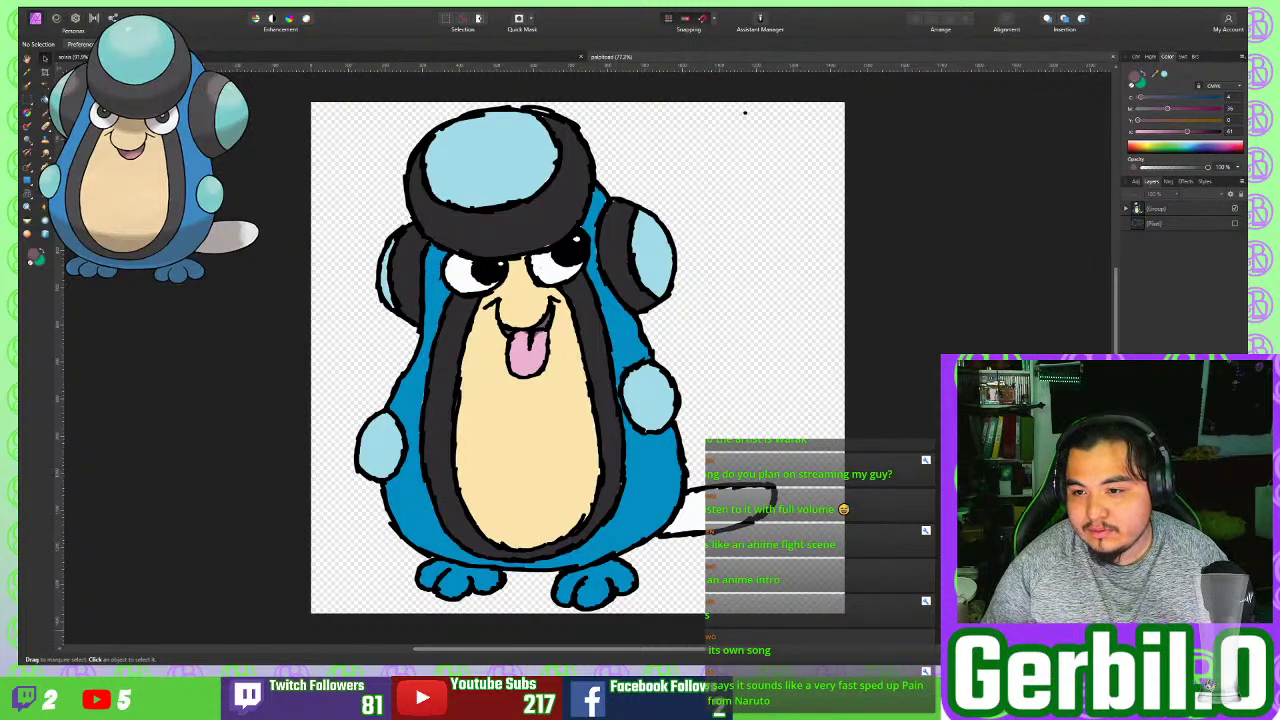
Step: Expand the character's layer group and add a new pixel layer directly beneath its top line-art layer
left_click(1180, 208)
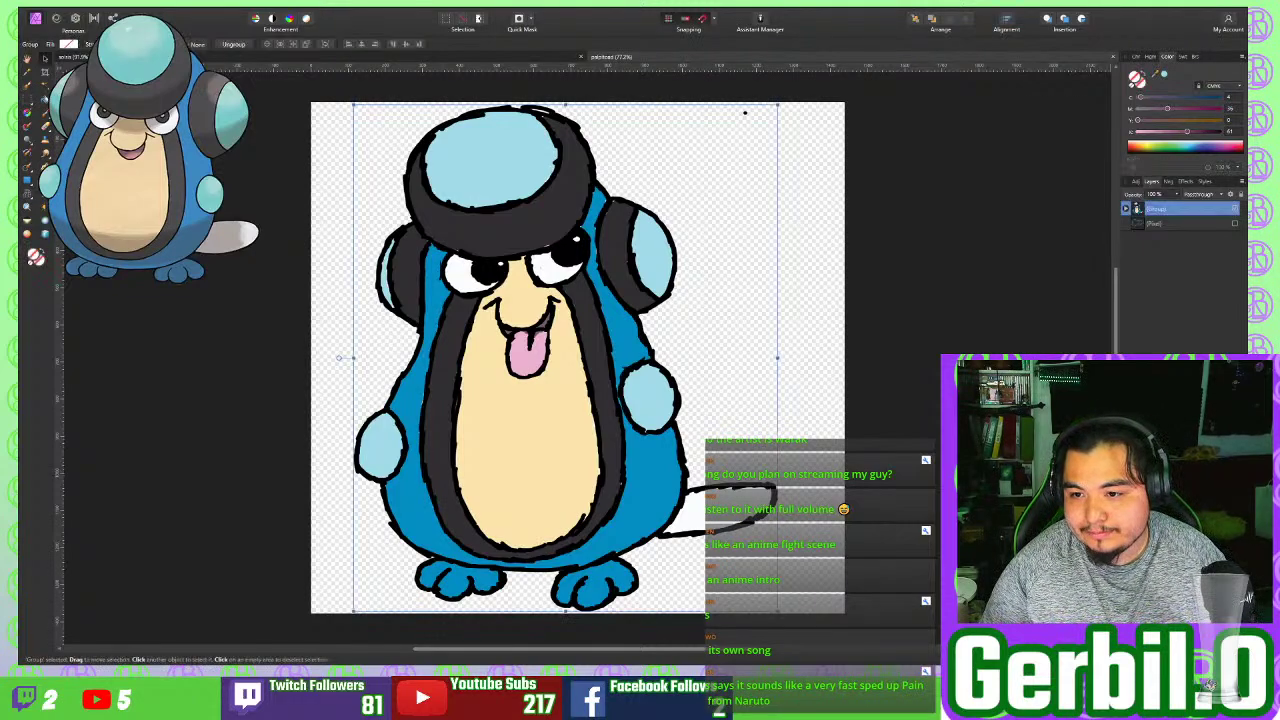
left_click(1126, 208)
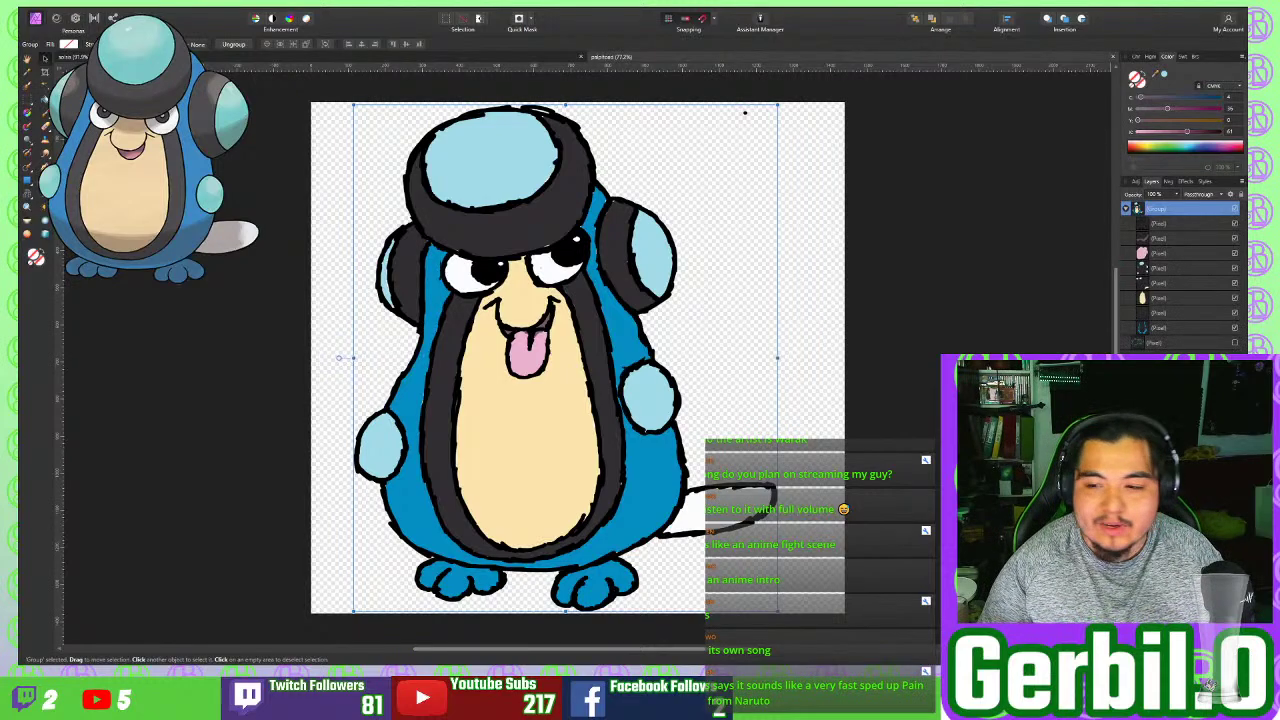
left_click(1180, 268)
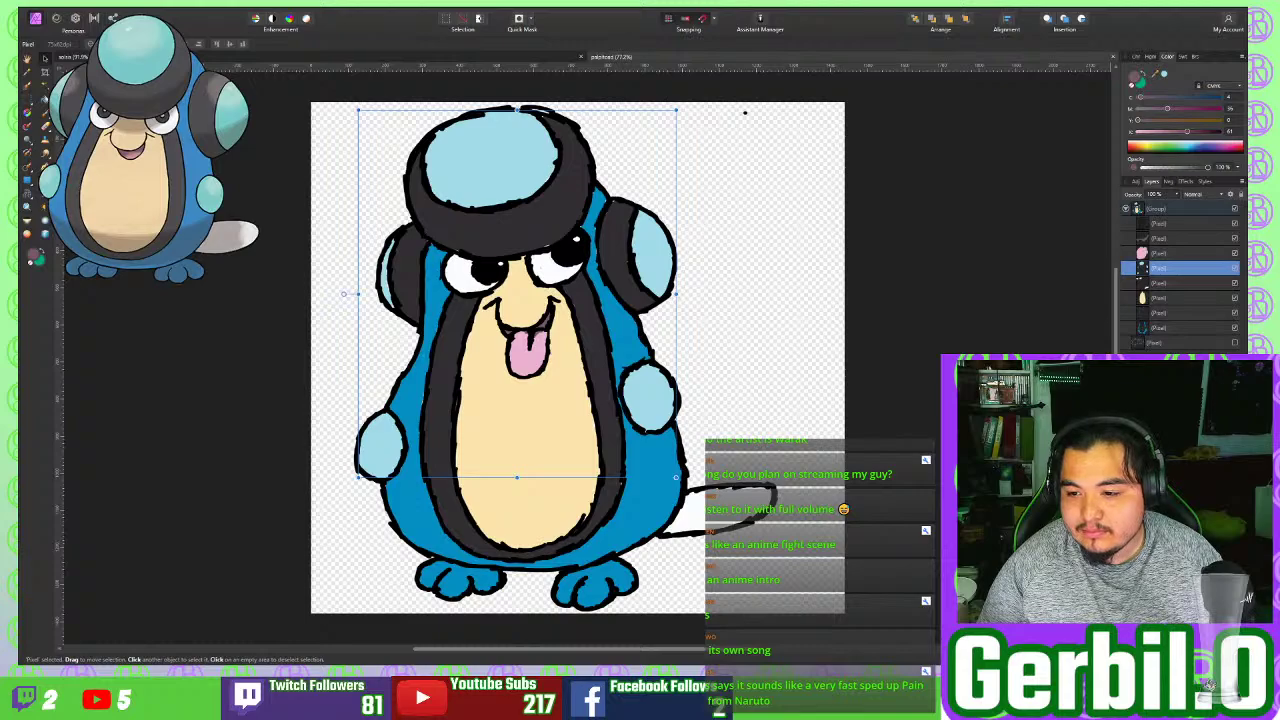
left_click(1180, 328)
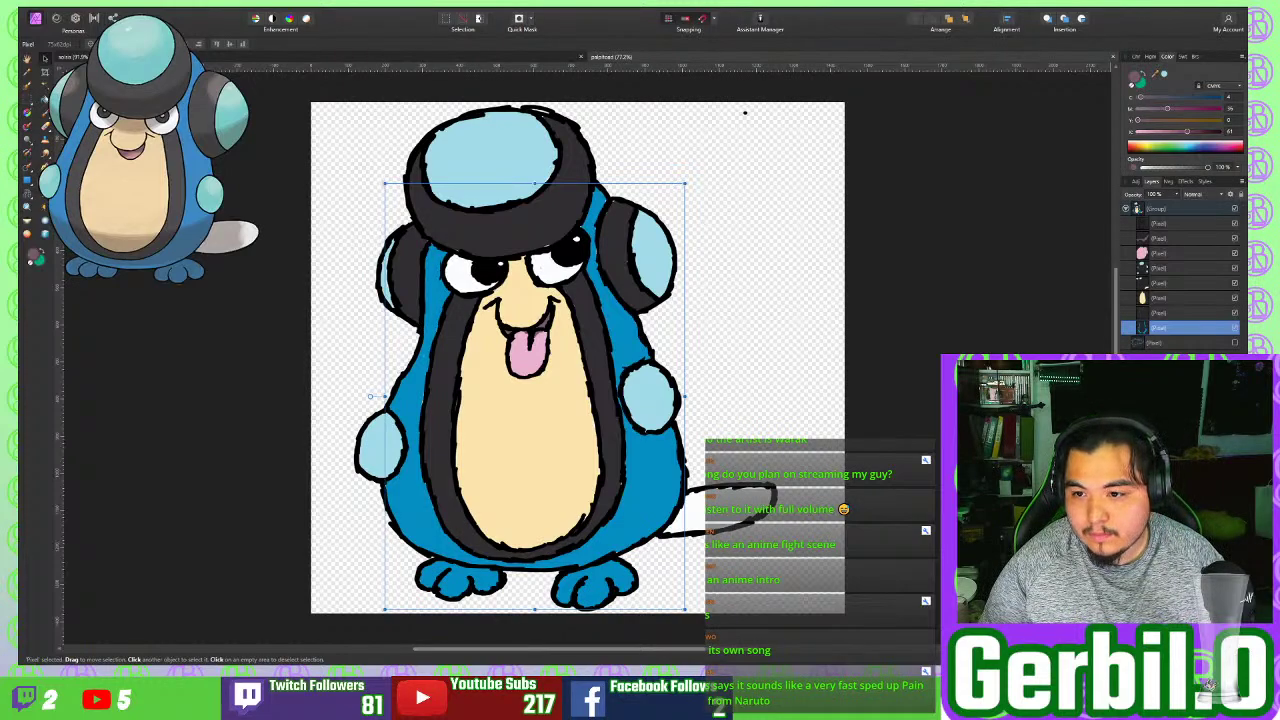
left_click(1180, 223)
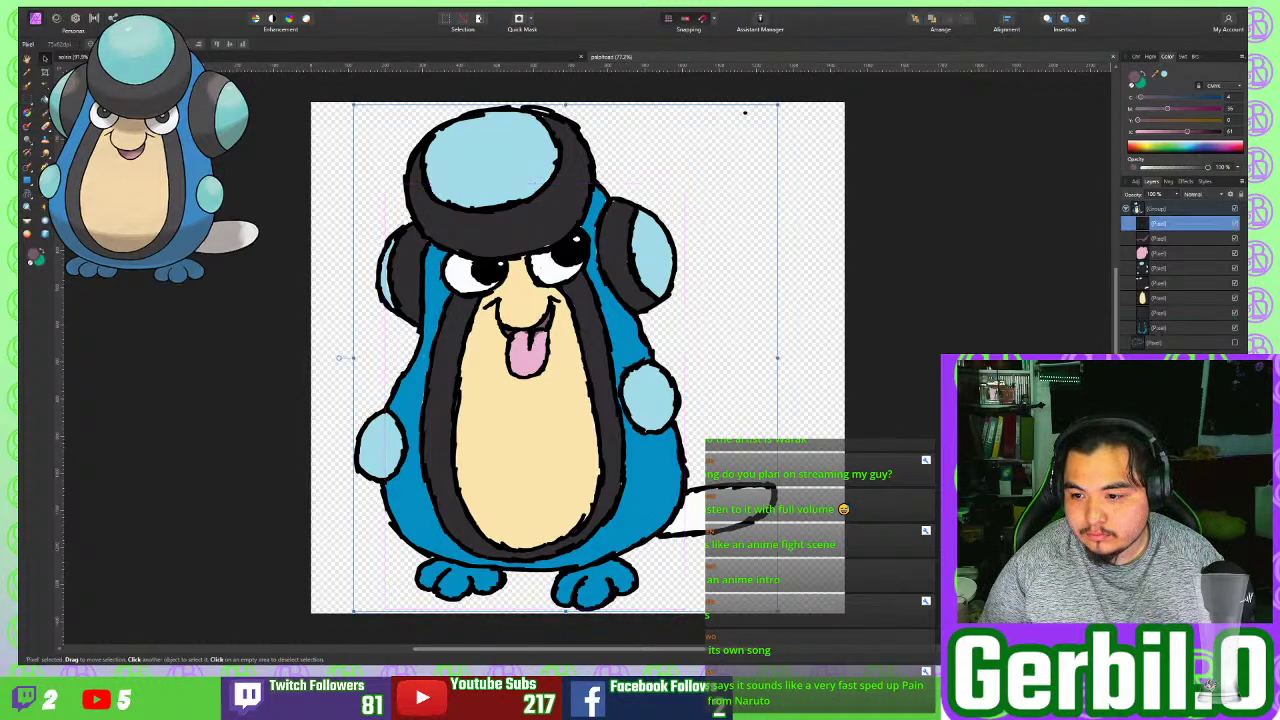
key("ctrl+shift+n")
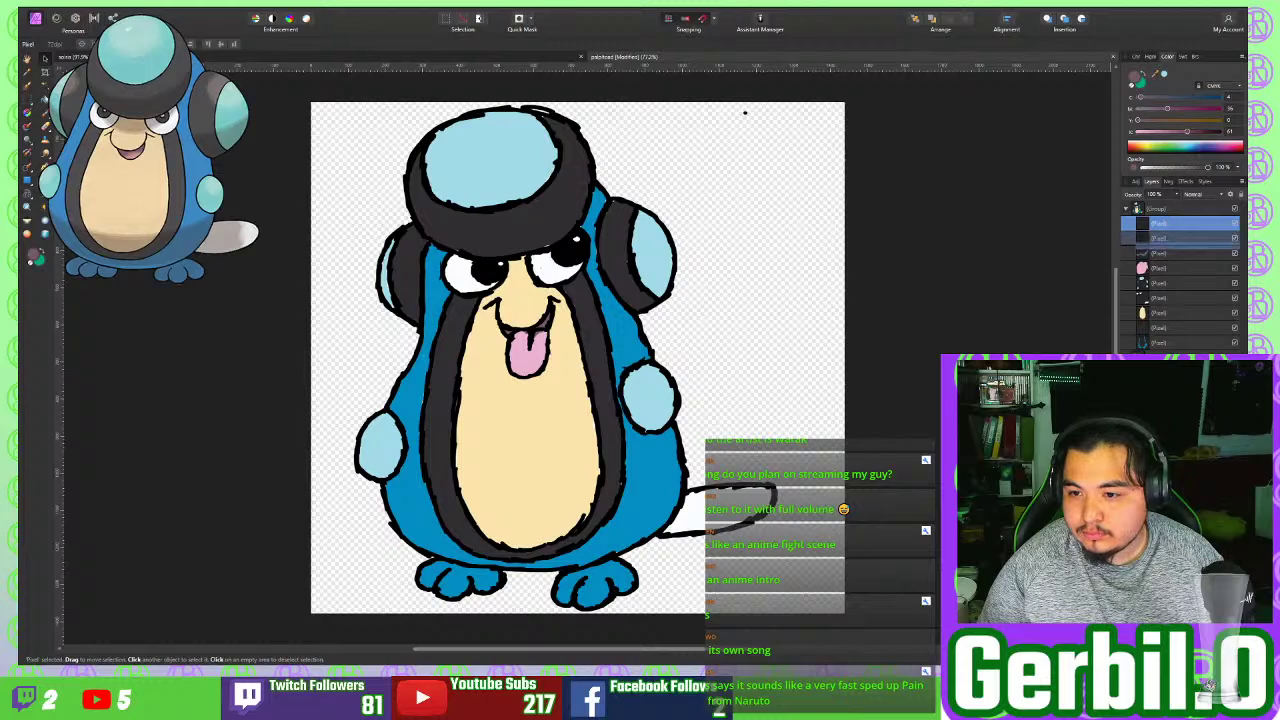
key("ctrl+bracketleft")
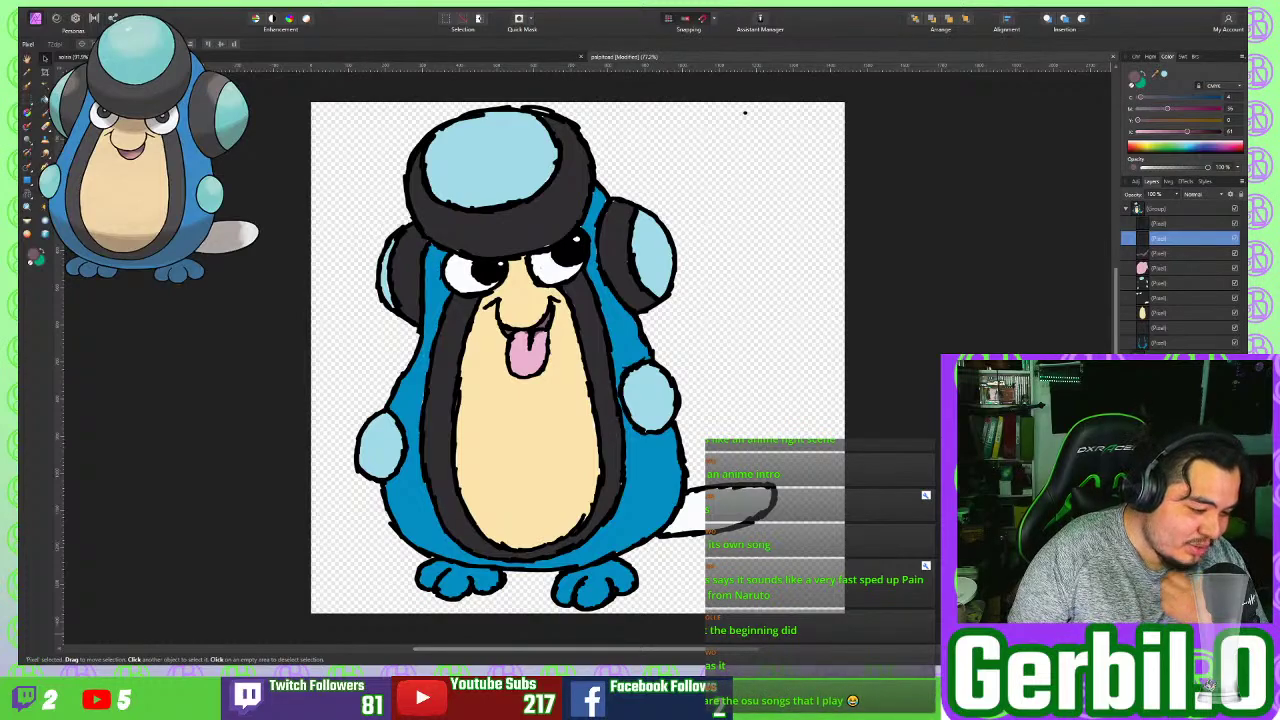
key("Escape")
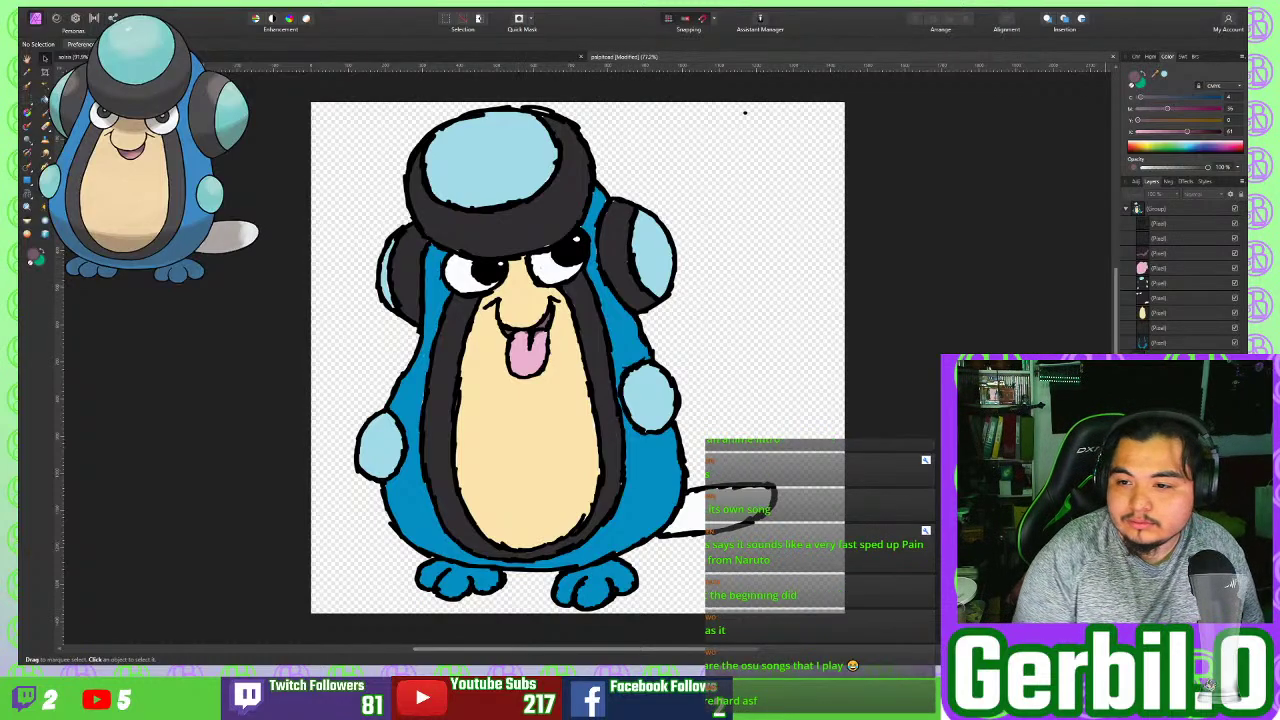
Step: Set the new layer's blend mode to Screen and the paint colour to white
left_click(1180, 238)
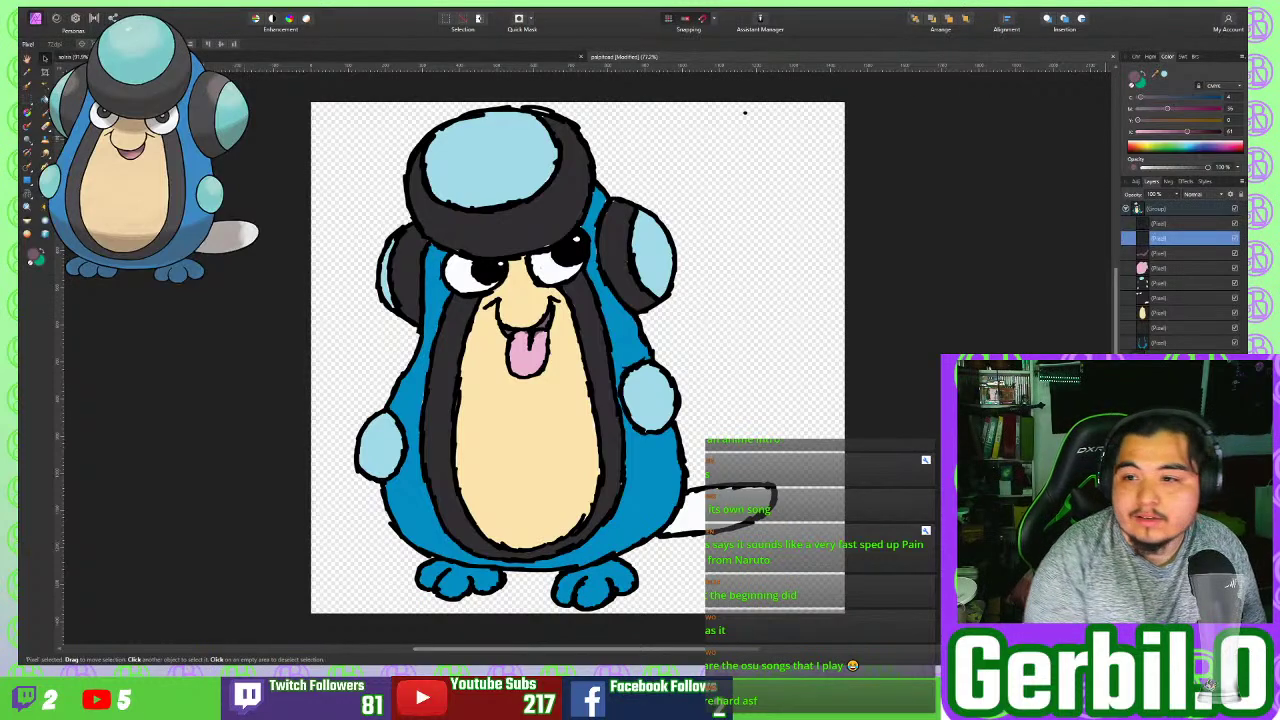
key("x")
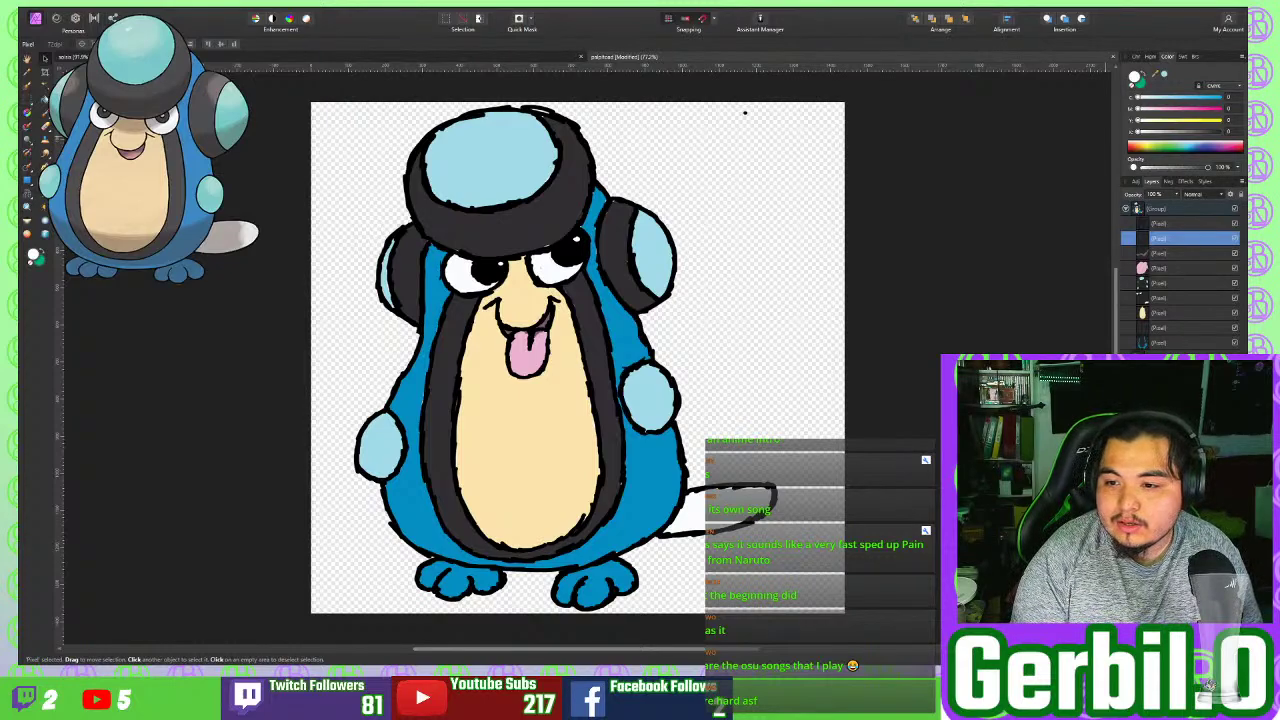
key("alt+shift+s")
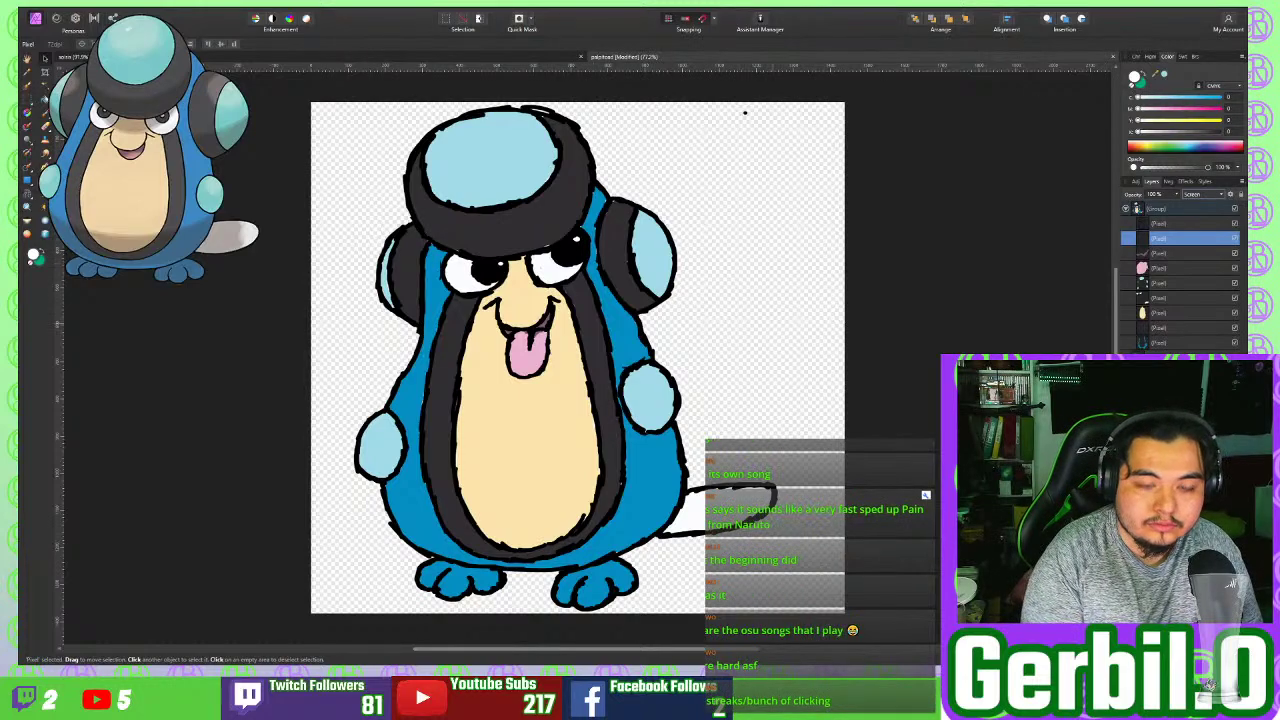
Step: Paint a soft white highlight on the light blue dome of the head with a large, low-hardness brush
key("b")
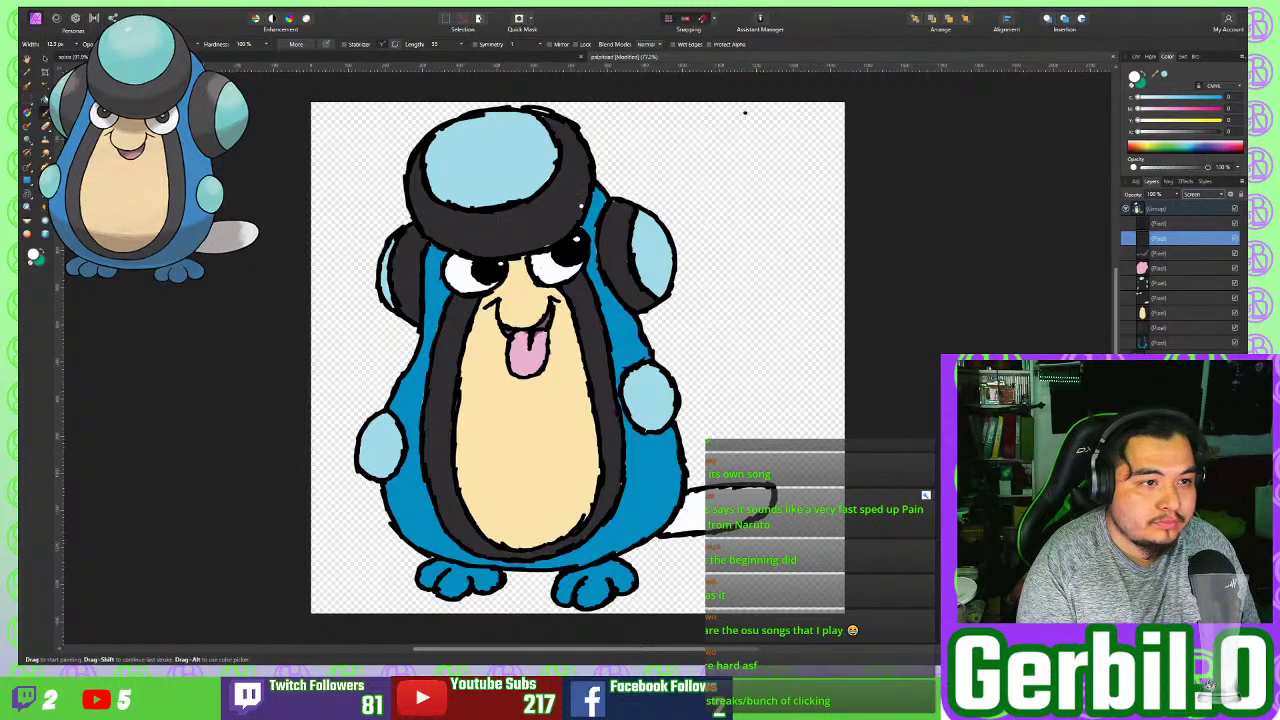
key("]")
key("]")
key("]")
key("]")
key("]")
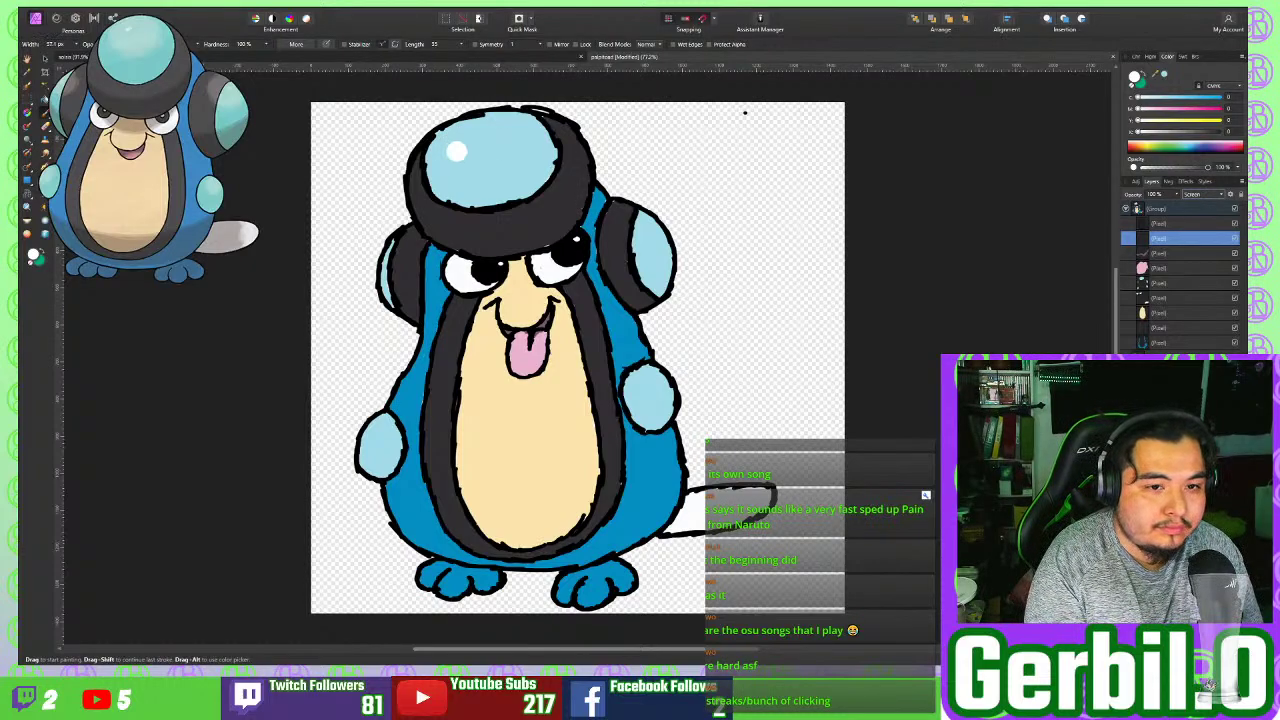
key("]")
key("]")
key("]")
key("]")
key("]")
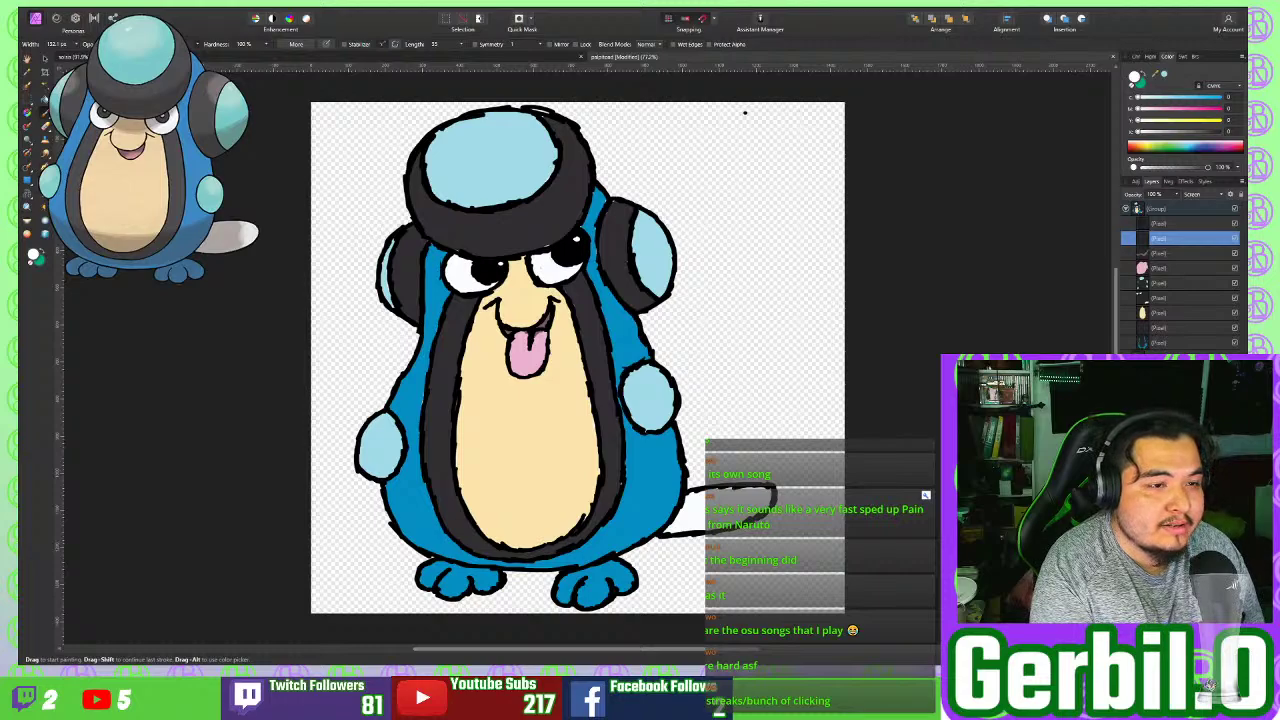
key("shift+bracketleft")
key("shift+bracketleft")
key("shift+bracketleft")
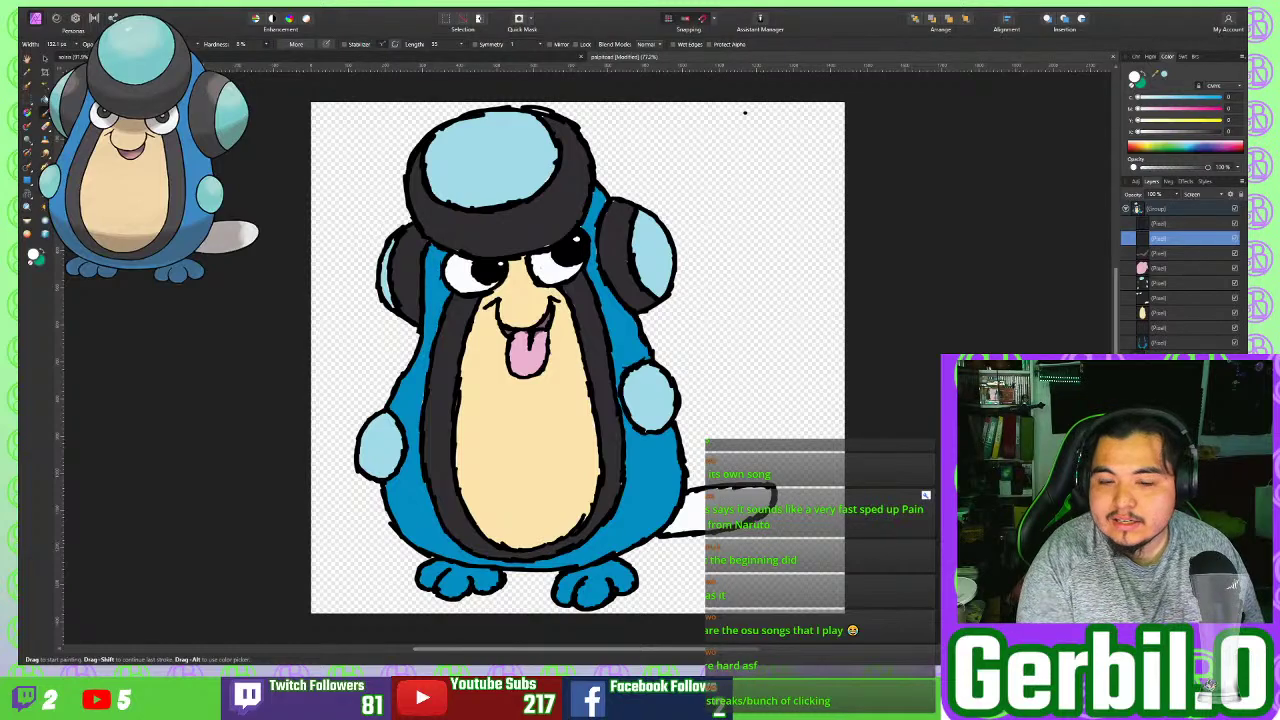
key("bracketleft")
key("bracketleft")
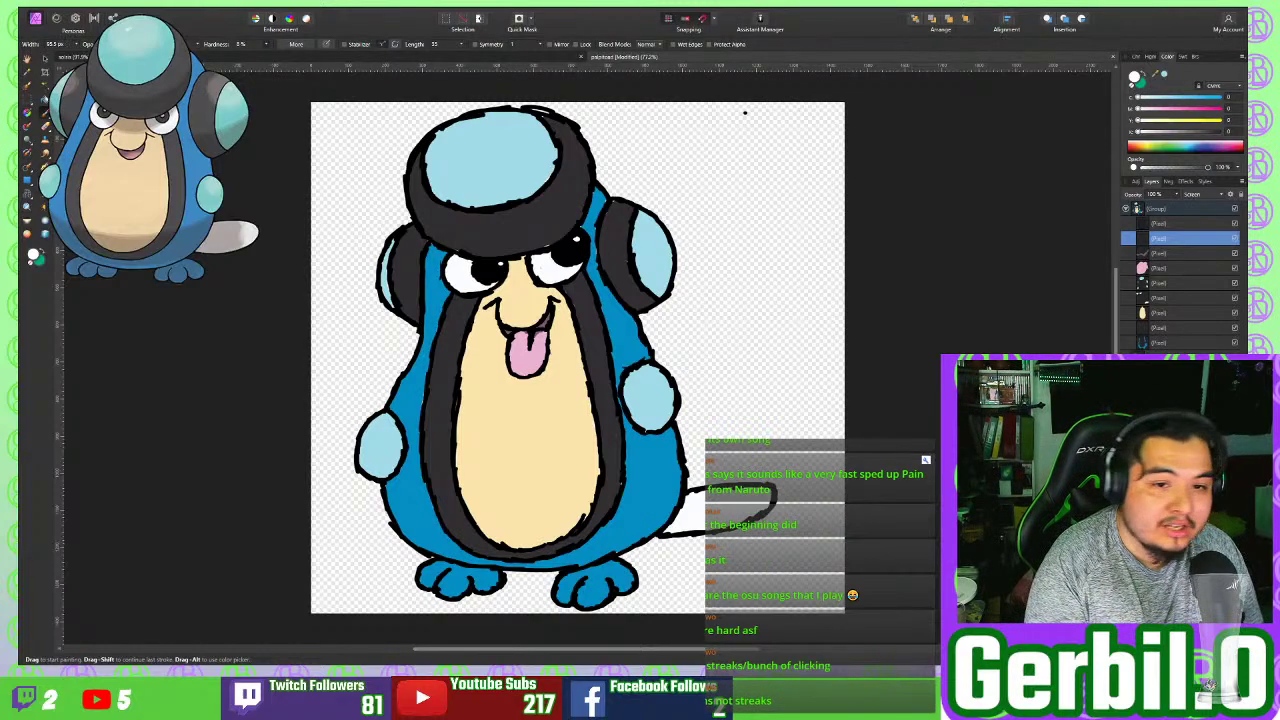
key("bracketright")
key("bracketright")
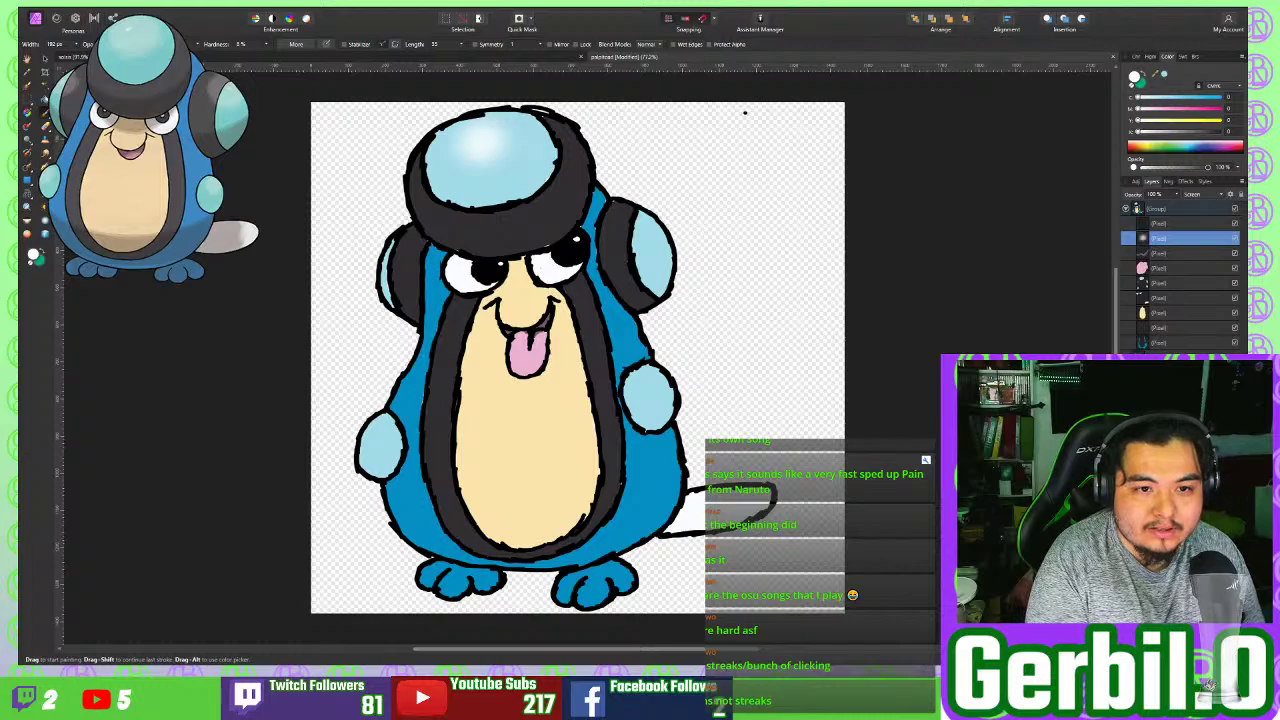
Step: Paint soft white highlights on both ear muffs and on the light blue patches at the body's sides
mouse_move(636, 236)
left_mouse_down()
mouse_move(622, 218)
mouse_move(617, 252)
left_mouse_up()
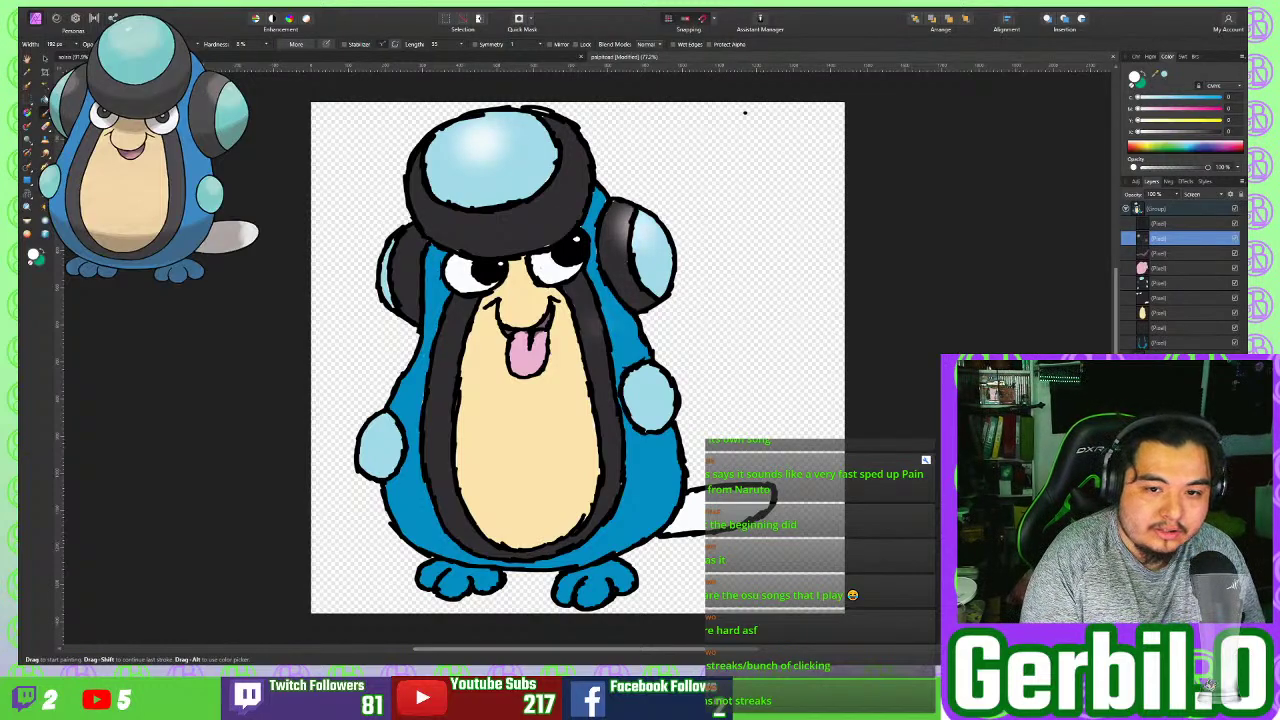
left_click_drag(406, 246, 412, 275)
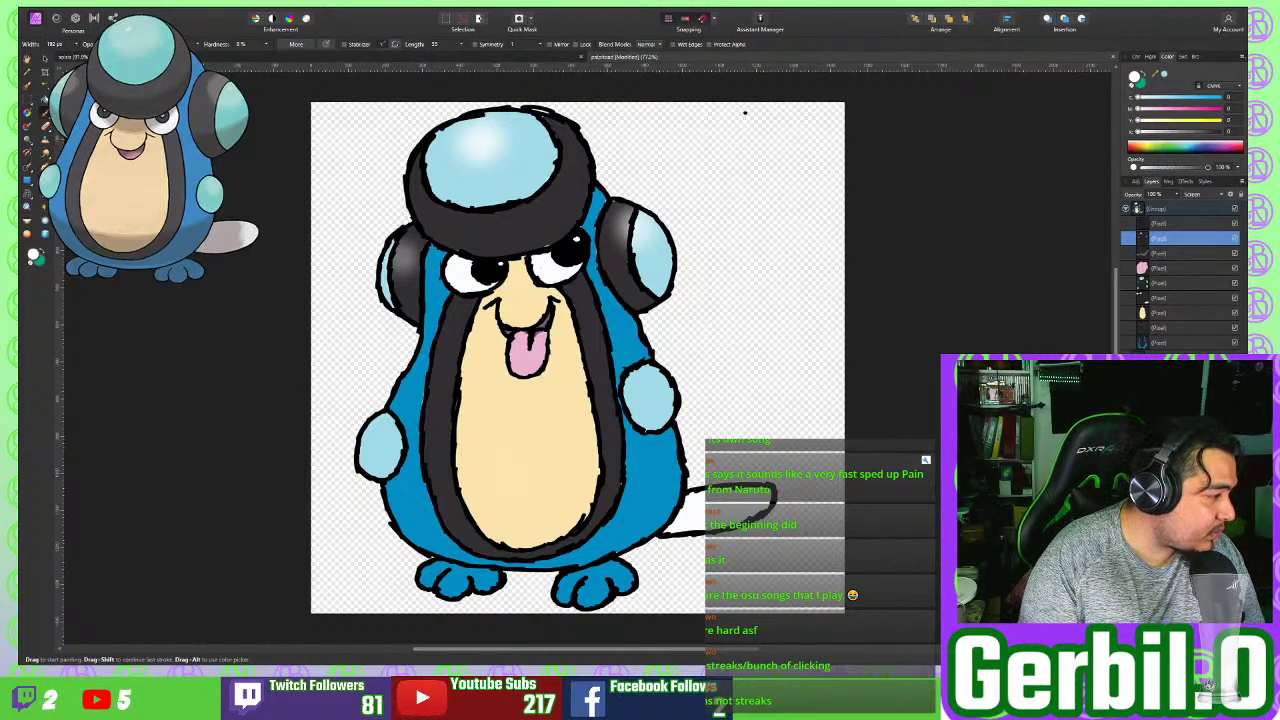
key("[")
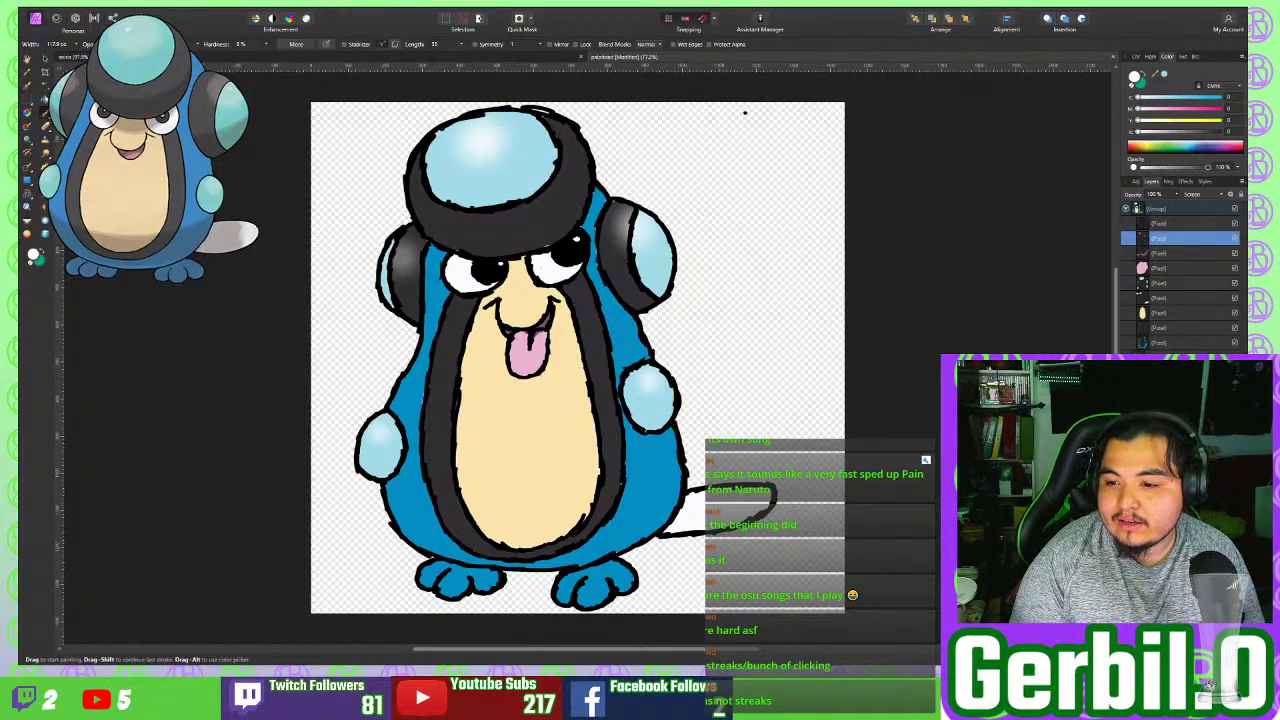
Step: Shade the lower edge of the dark helmet in black on a new Multiply layer placed beneath the highlight layer
key("ctrl+shift+n")
left_click_drag(1180, 238, 1180, 259)
key("x")
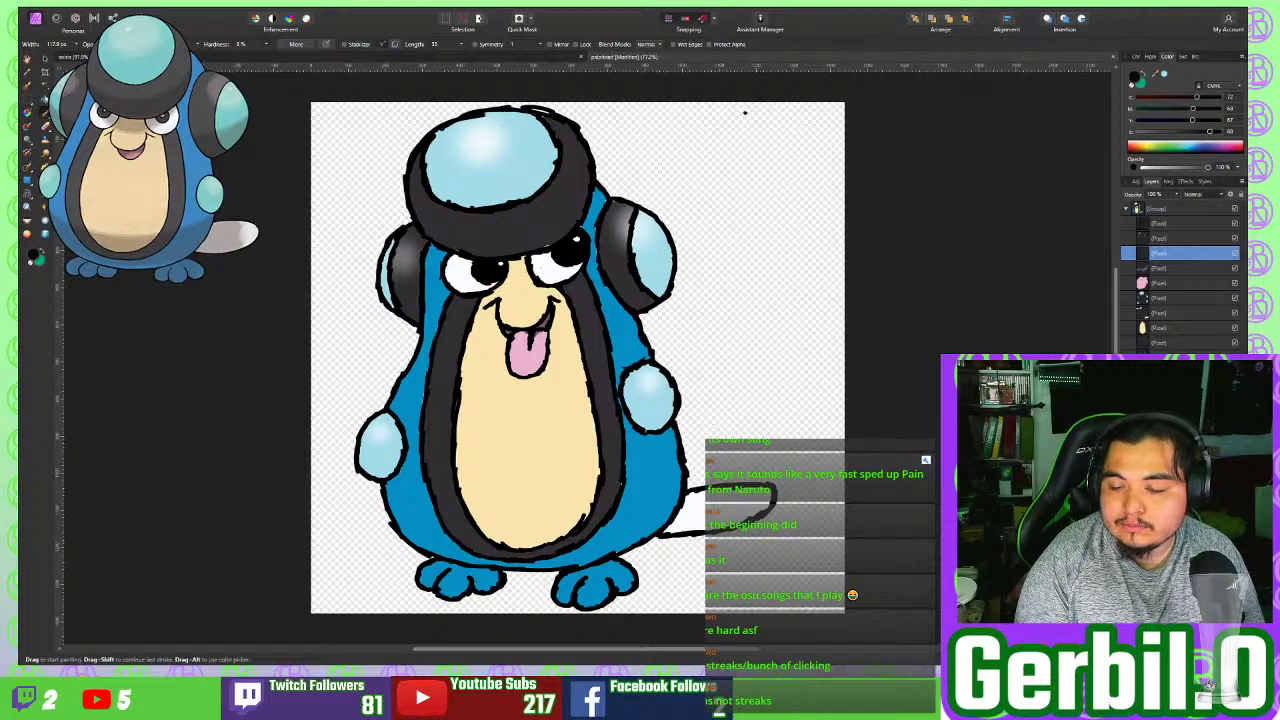
left_click(1203, 194)
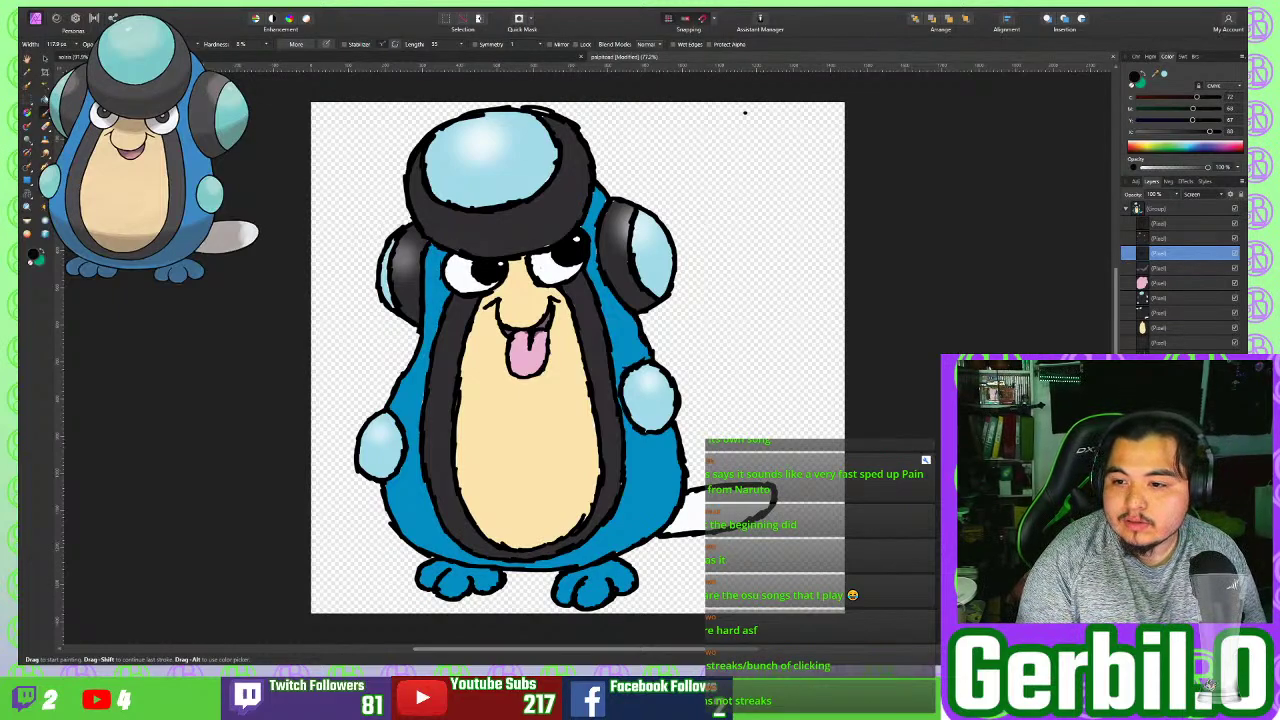
left_click_drag(456, 246, 532, 240)
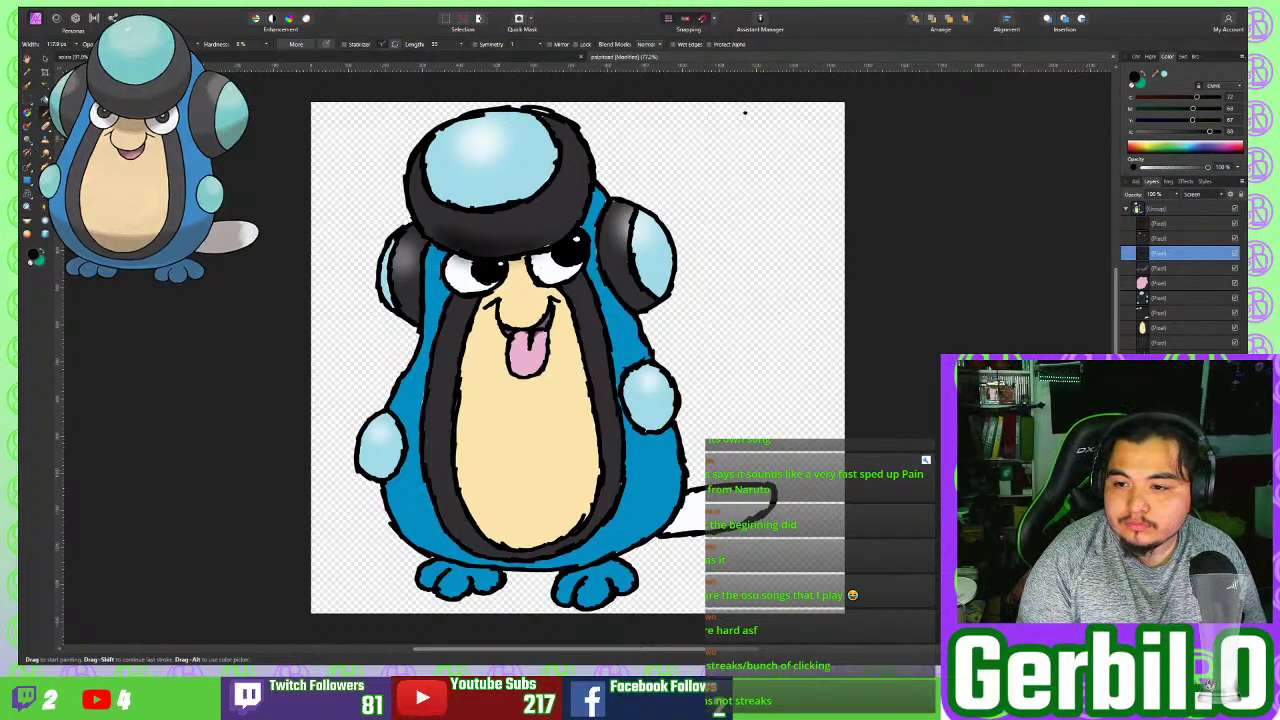
left_click(1203, 194)
left_click(1200, 232)
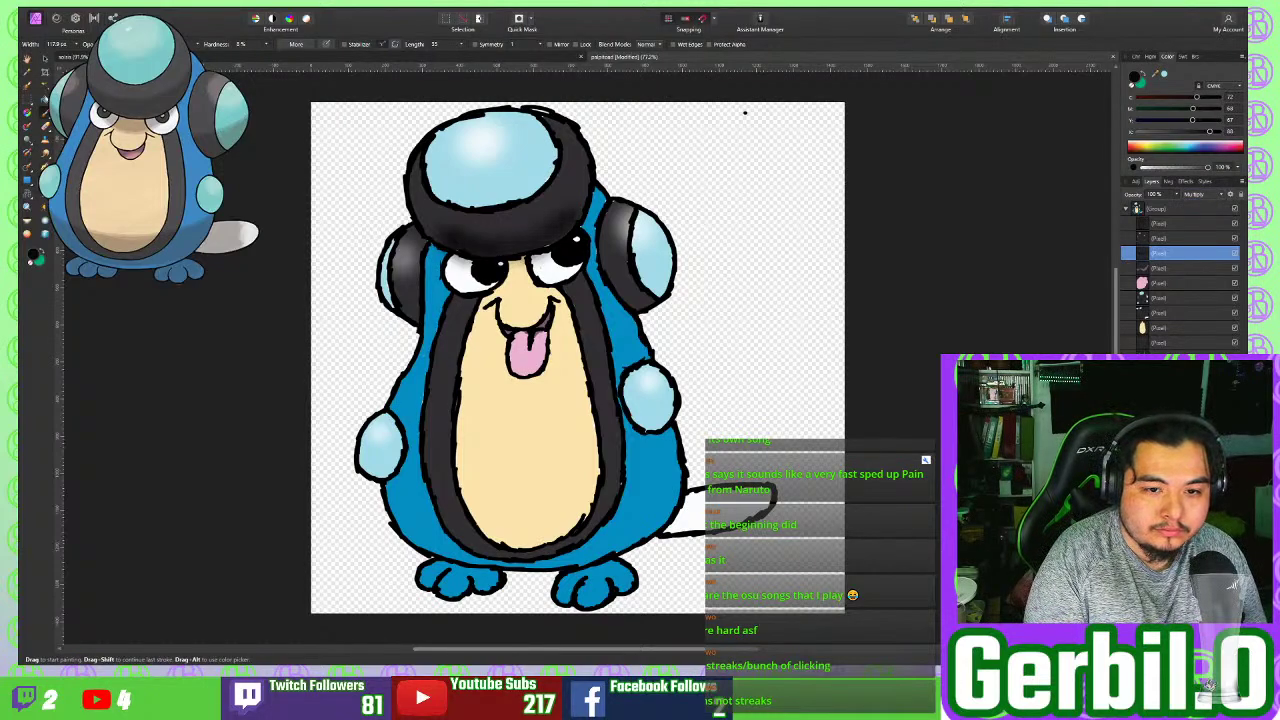
left_click_drag(452, 254, 544, 258)
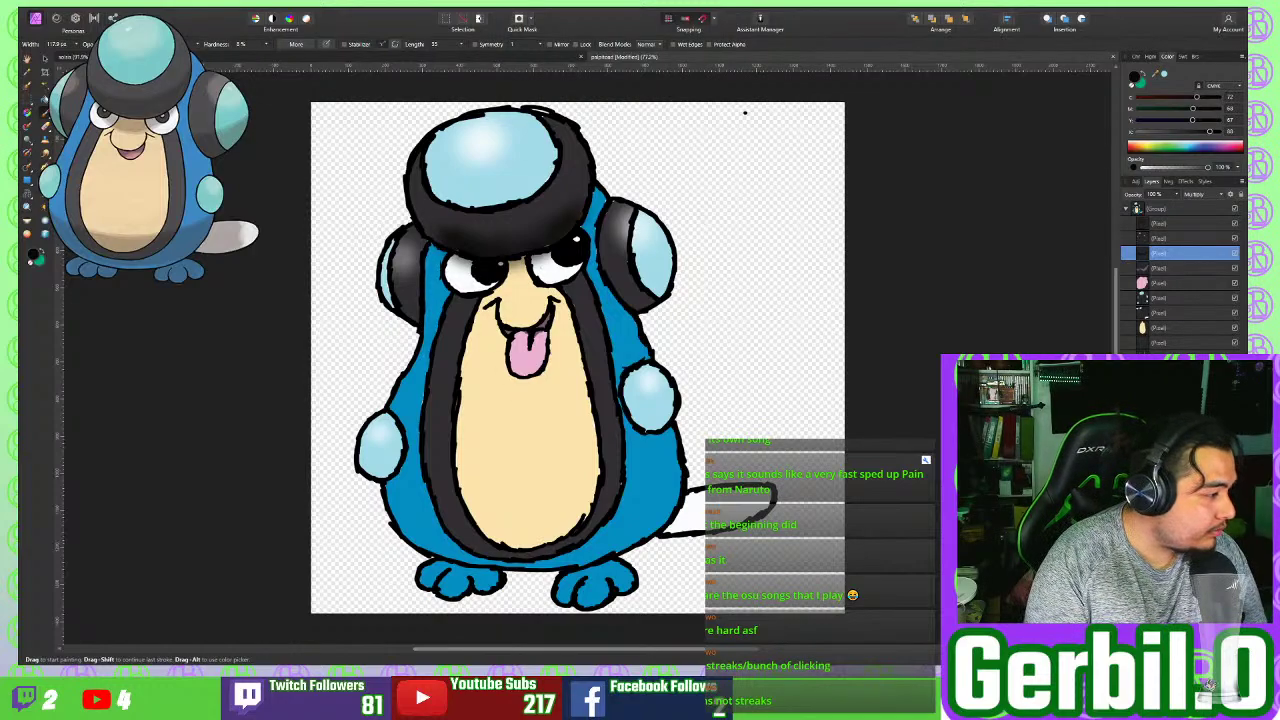
Step: Darken the lower part of the body and belly with soft black shading and set the shading layer's opacity to 55%
mouse_move(405, 505)
left_mouse_down()
mouse_move(428, 533)
mouse_move(542, 532)
mouse_move(568, 510)
mouse_move(608, 545)
mouse_move(645, 522)
mouse_move(520, 532)
mouse_move(450, 560)
left_mouse_up()
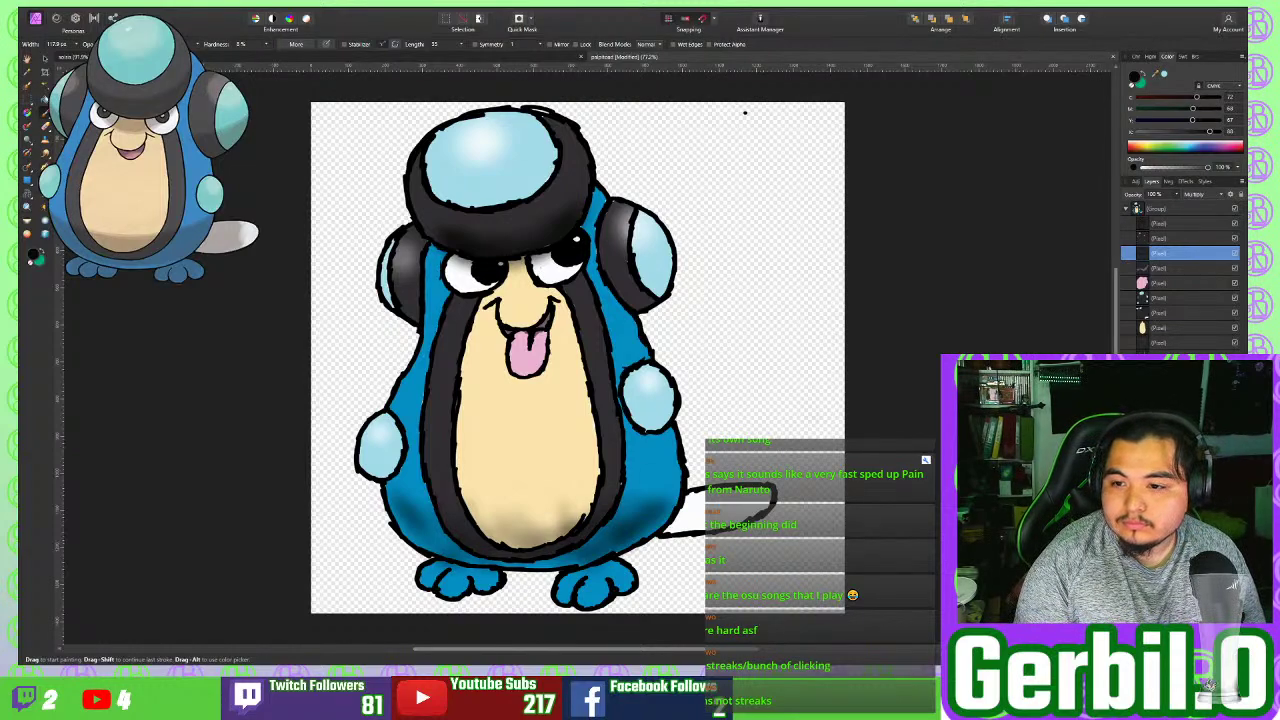
key("5")
key("5")
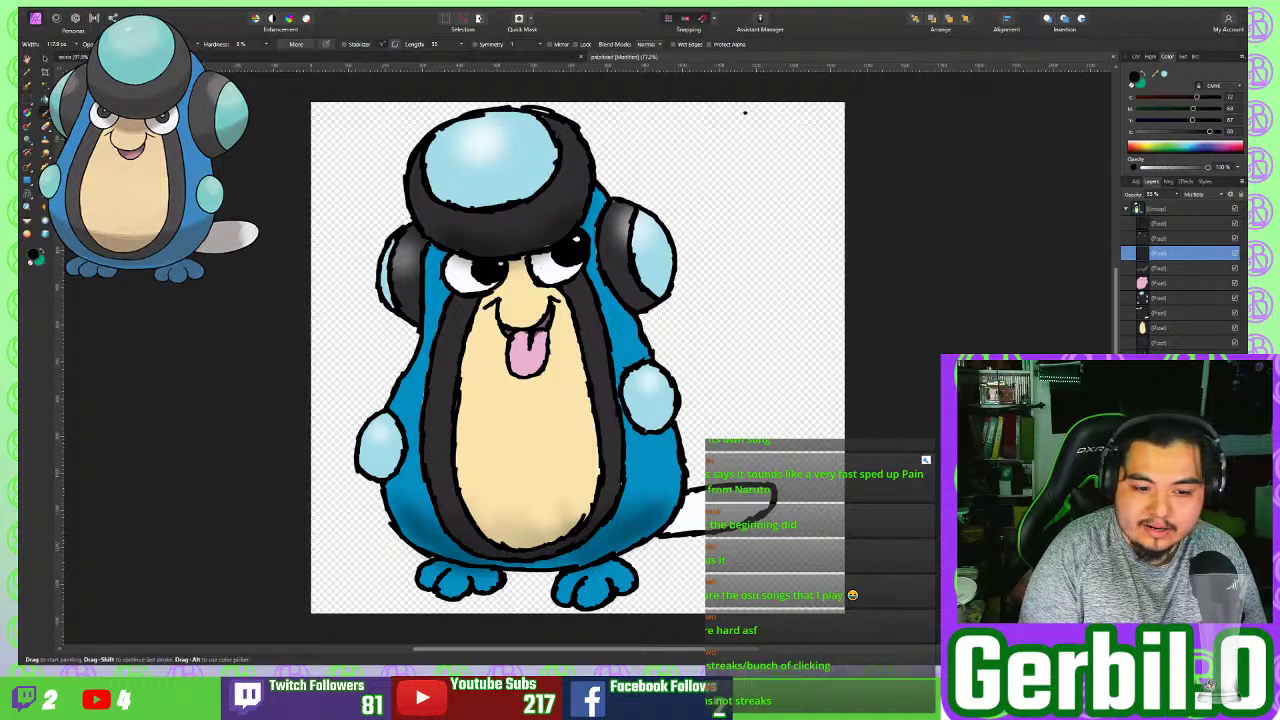
Step: Add soft shading to the body's lower edge near the tail and to the undersides of both ear muffs
mouse_move(678, 520)
left_mouse_down()
mouse_move(649, 545)
mouse_move(507, 536)
mouse_move(524, 532)
left_mouse_up()
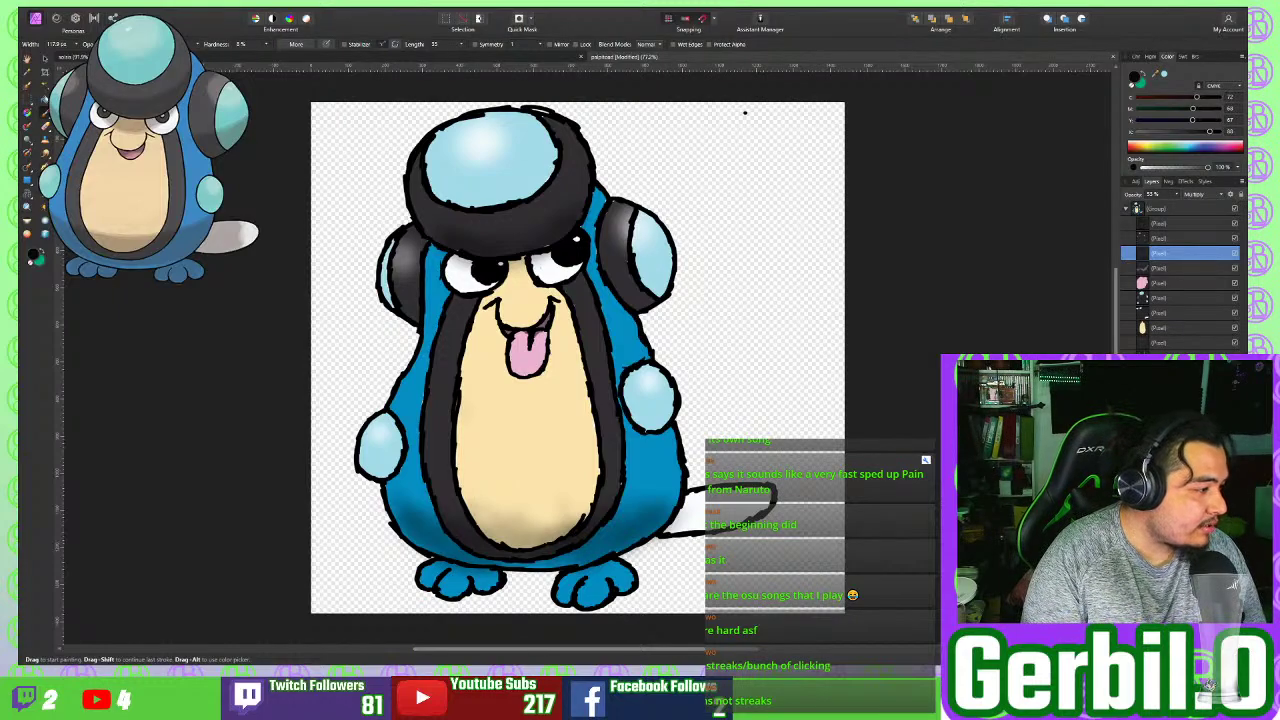
left_click_drag(666, 274, 656, 290)
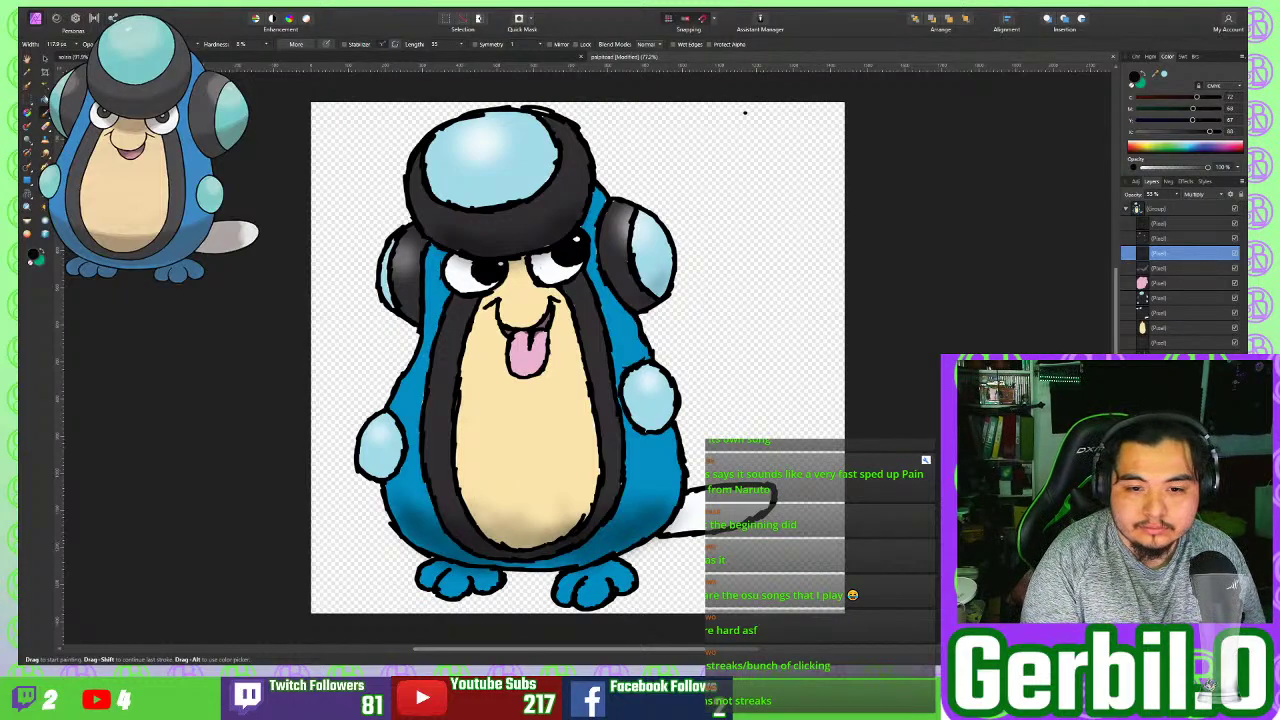
left_click_drag(390, 315, 414, 338)
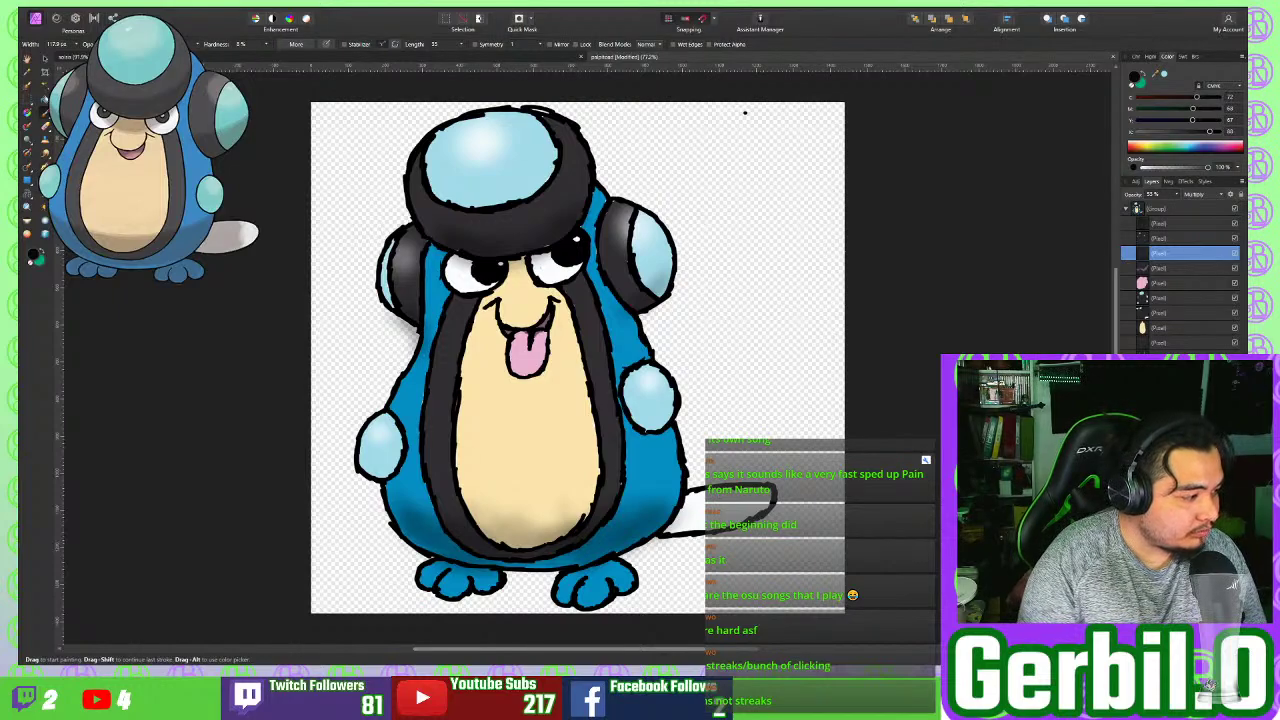
Step: Shade both feet, the base of the tail and the bottom of the belly, and save the document
left_click_drag(447, 586, 490, 577)
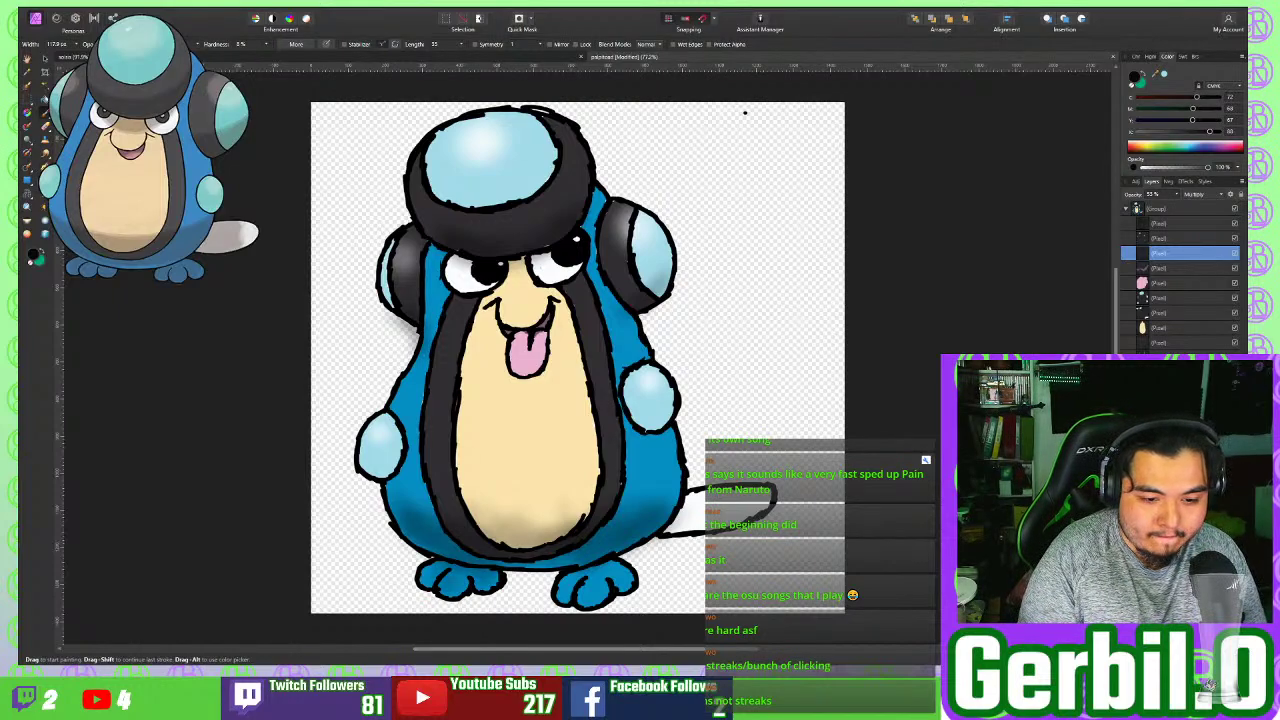
mouse_move(585, 595)
left_mouse_down()
mouse_move(620, 569)
mouse_move(609, 583)
left_mouse_up()
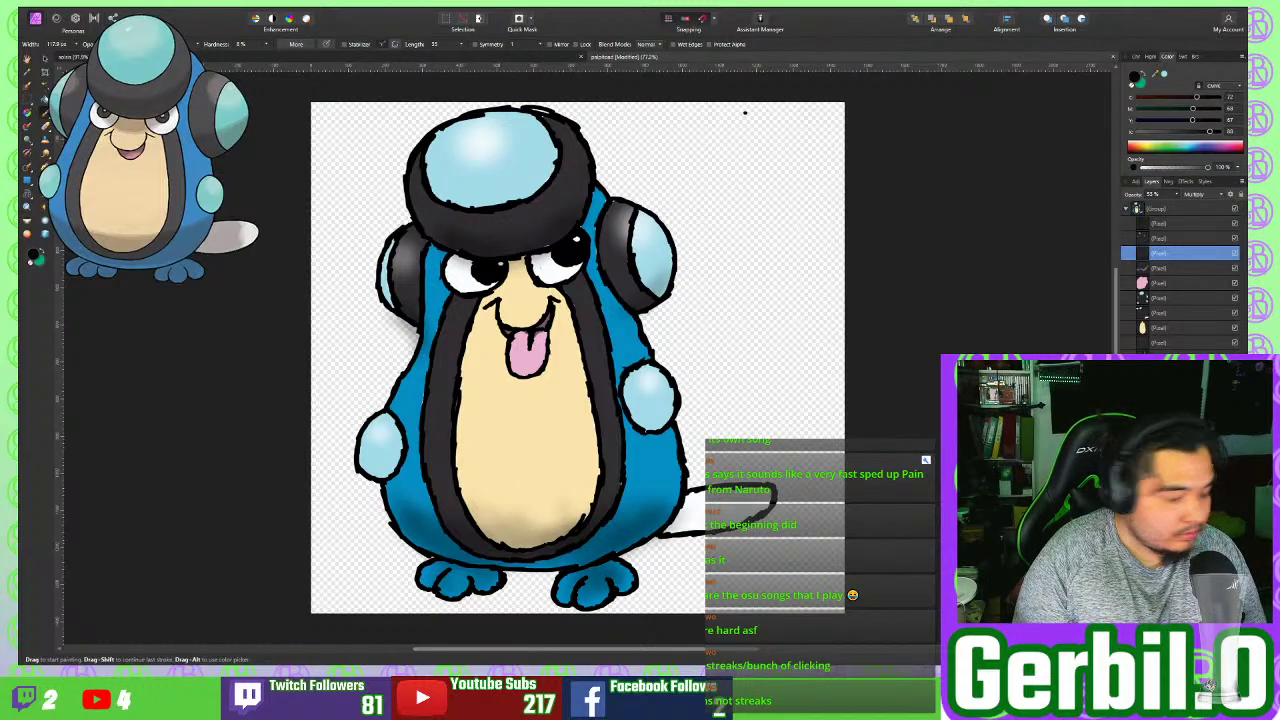
mouse_move(672, 500)
left_mouse_down()
mouse_move(633, 509)
mouse_move(738, 503)
mouse_move(682, 522)
left_mouse_up()
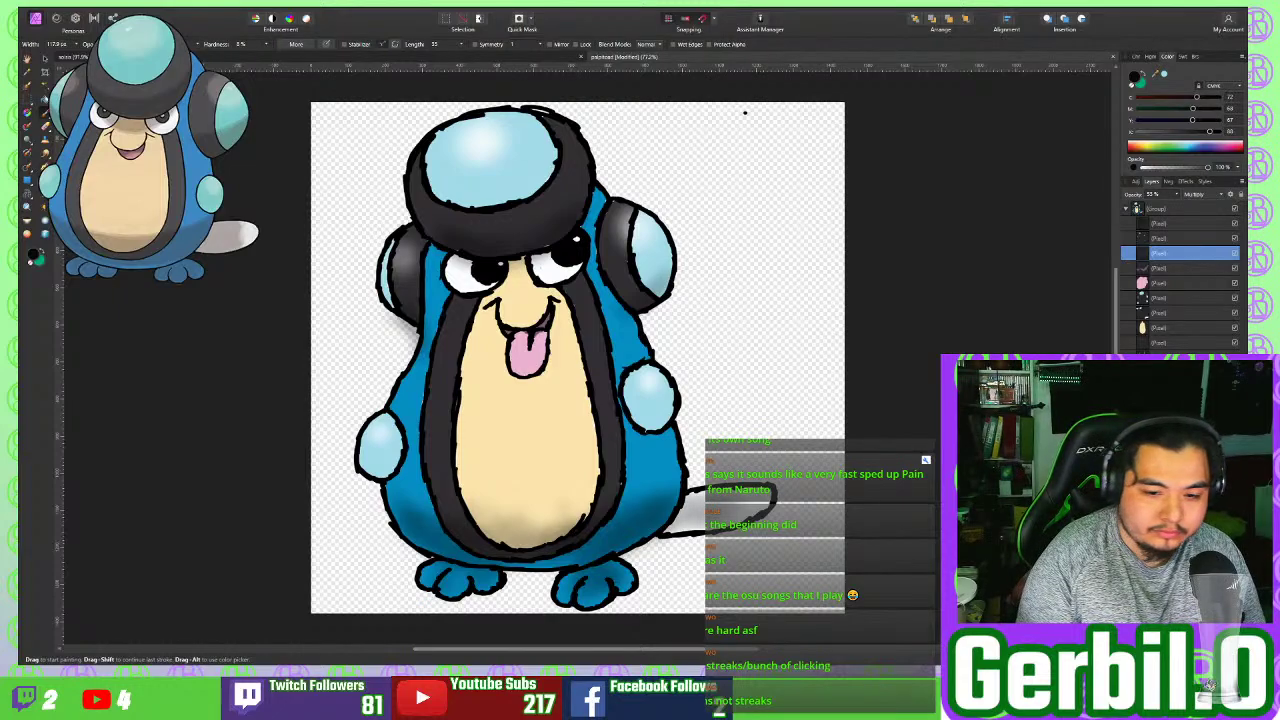
left_click_drag(497, 523, 516, 537)
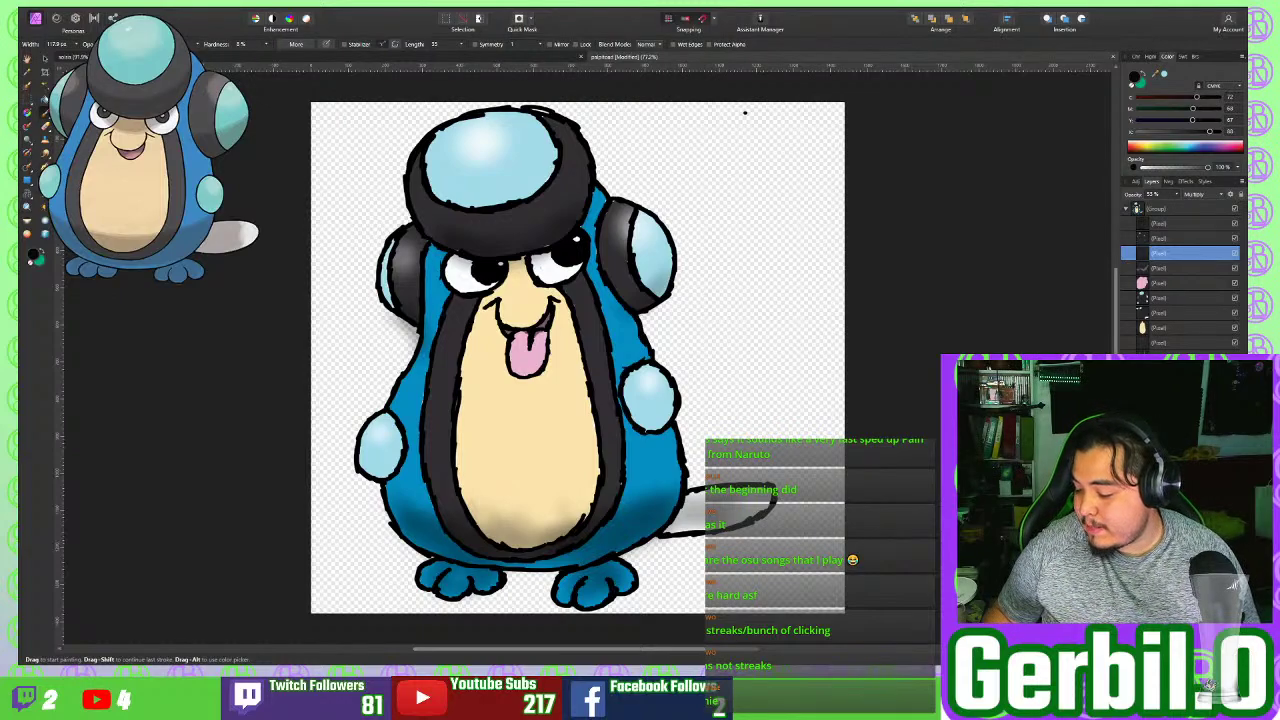
key("ctrl+s")
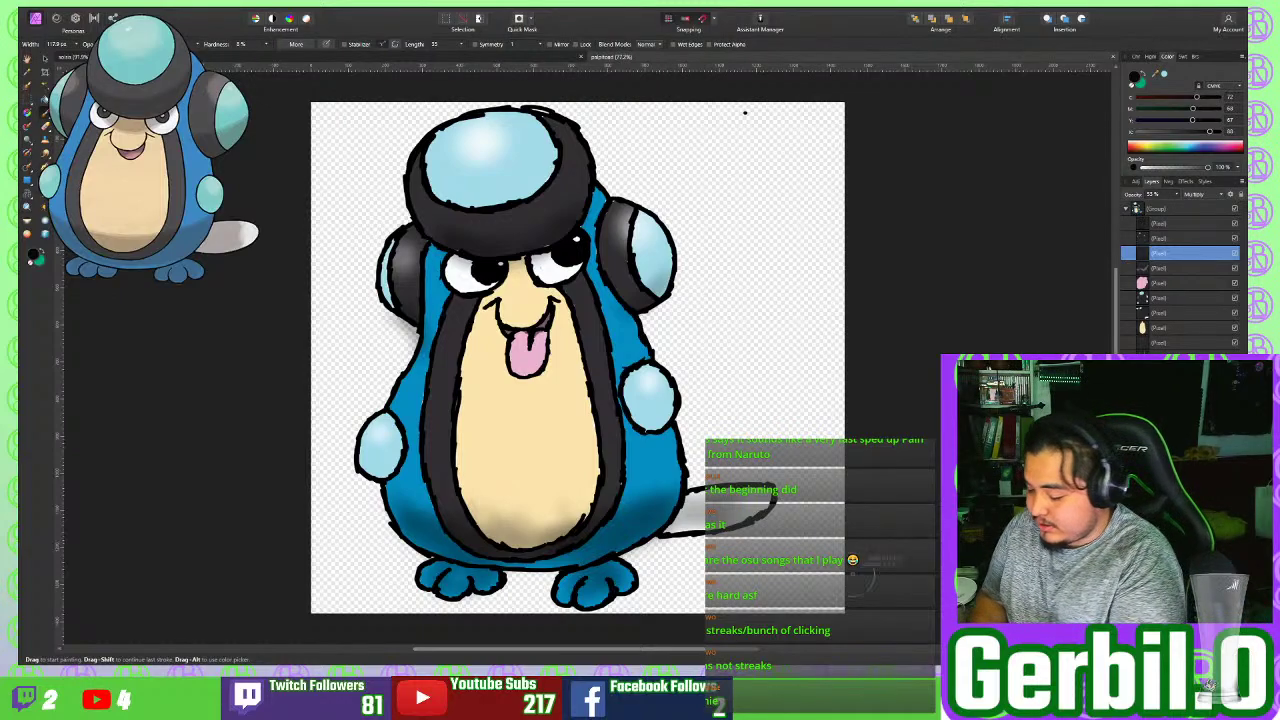